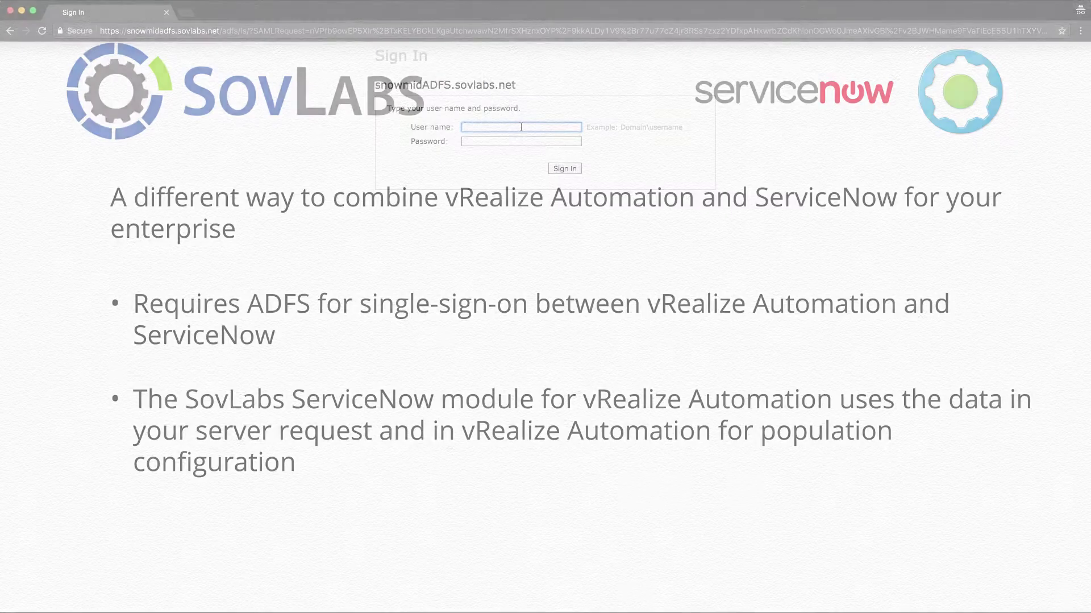
- Sign in to the snowmidADFS.sovlabs.net page with the service account's user name and password
type("vrasvc")
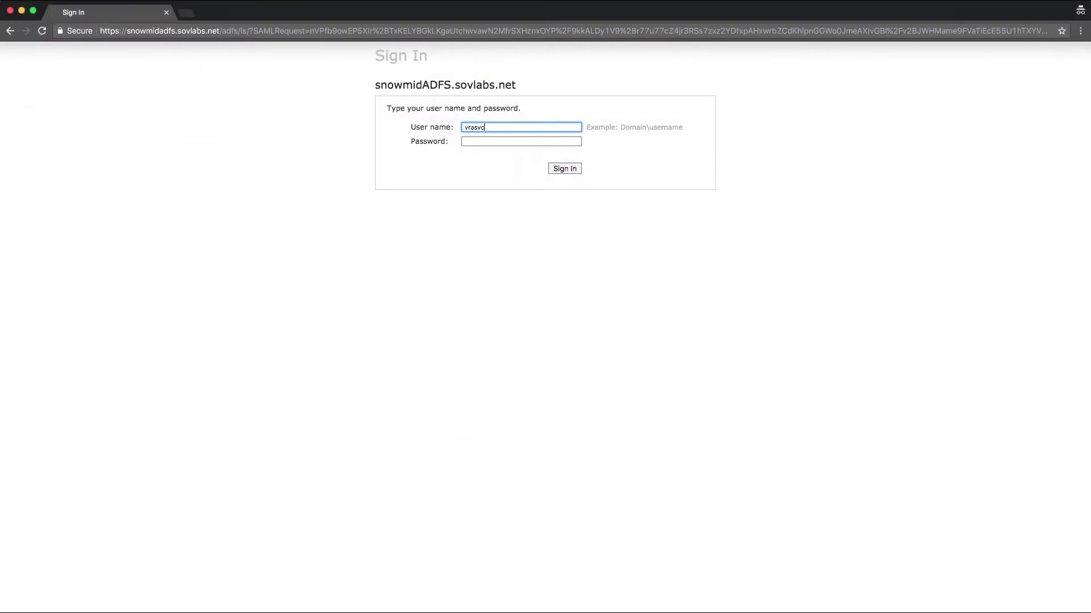
key("Tab")
type("•••••••")
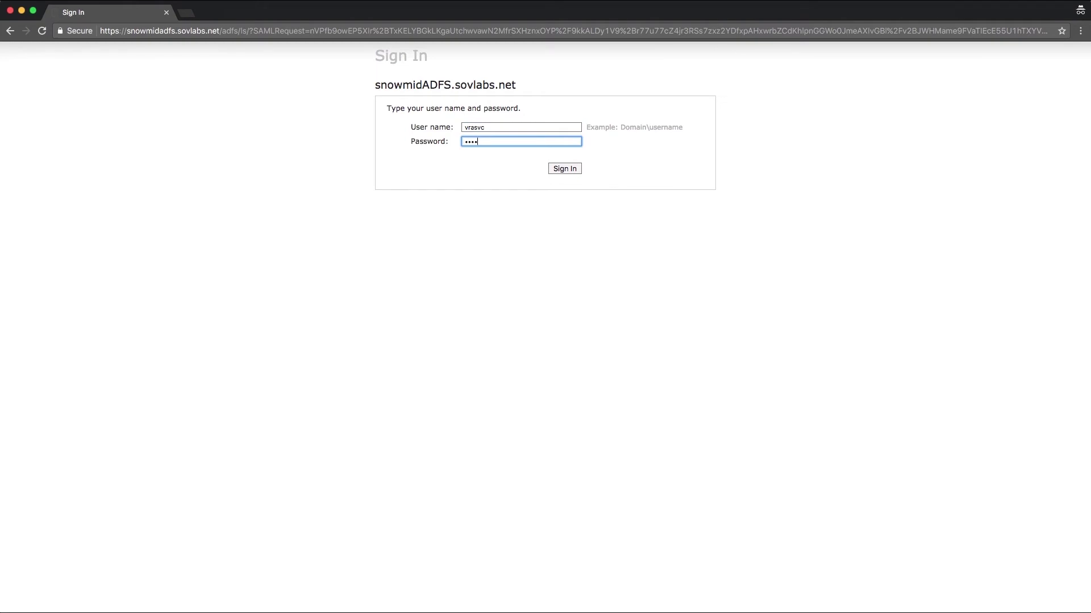
type("••")
key("Return")
- Sign in to VMware Workspace ONE on the sovlabs.net domain with the service account's user name and password
type("vrasvc")
key("Tab")
type("••••••")
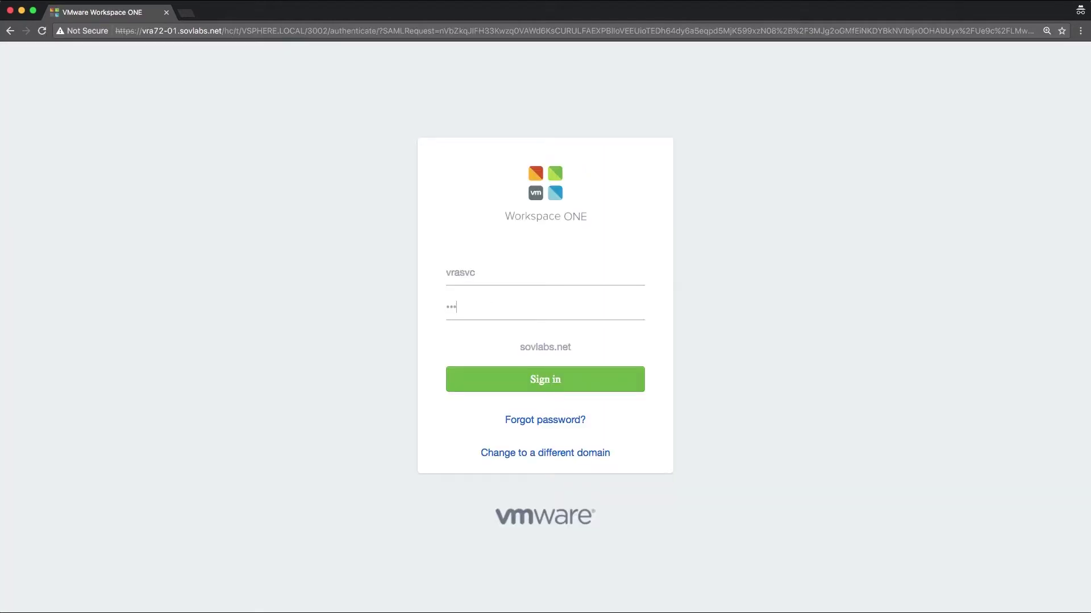
type("•••")
key("Return")
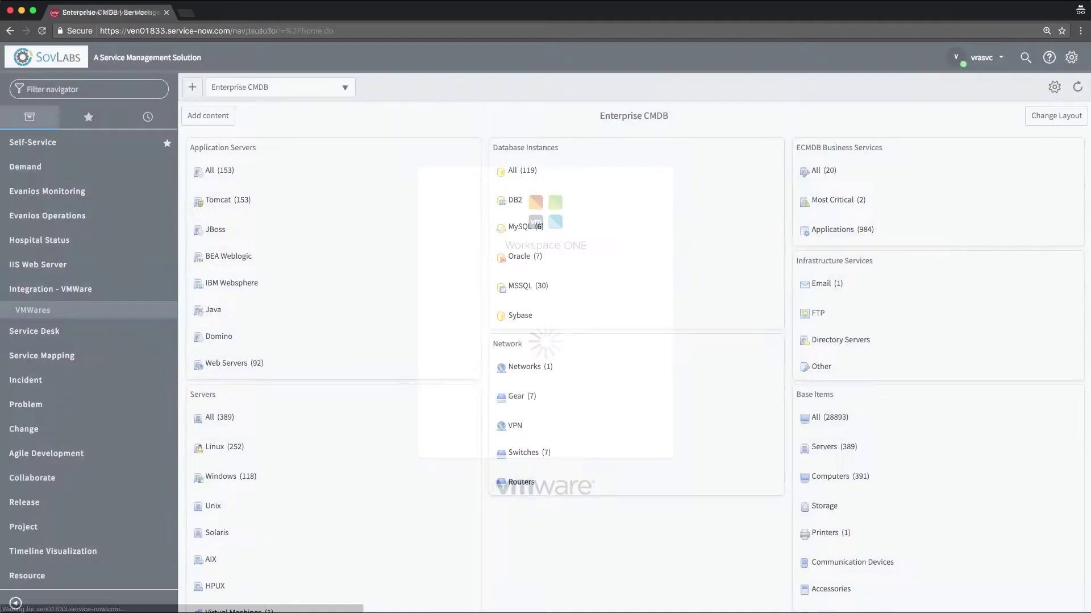
- Filter the navigator for "vRealize Automation" and open the item CentOS7 with SNOW ven01833 dtt from the vRealize Automation Catalog
type("vRealize Automation")
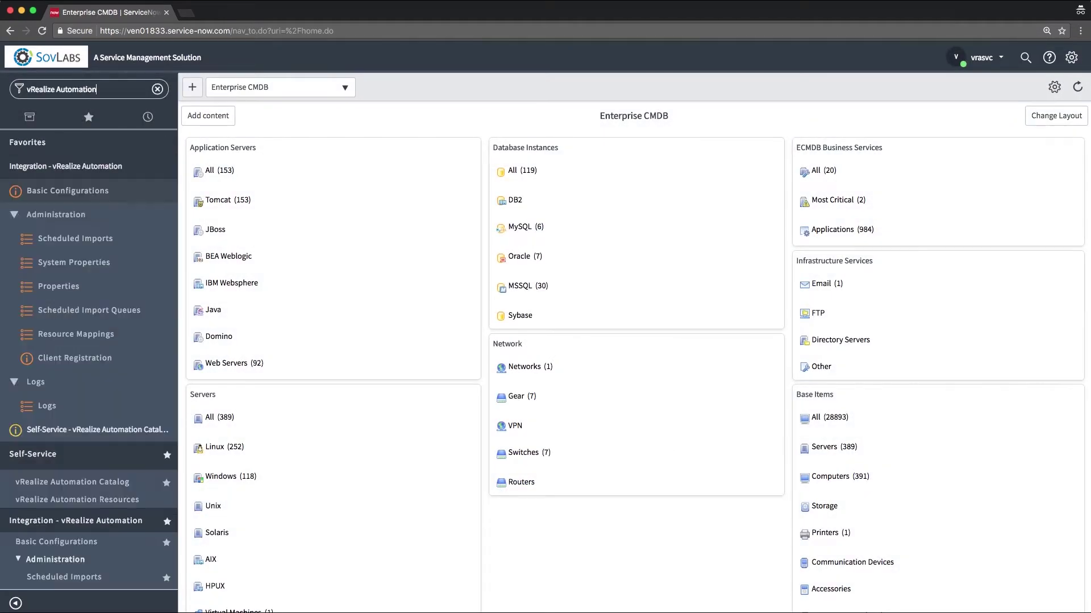
left_click(96, 480)
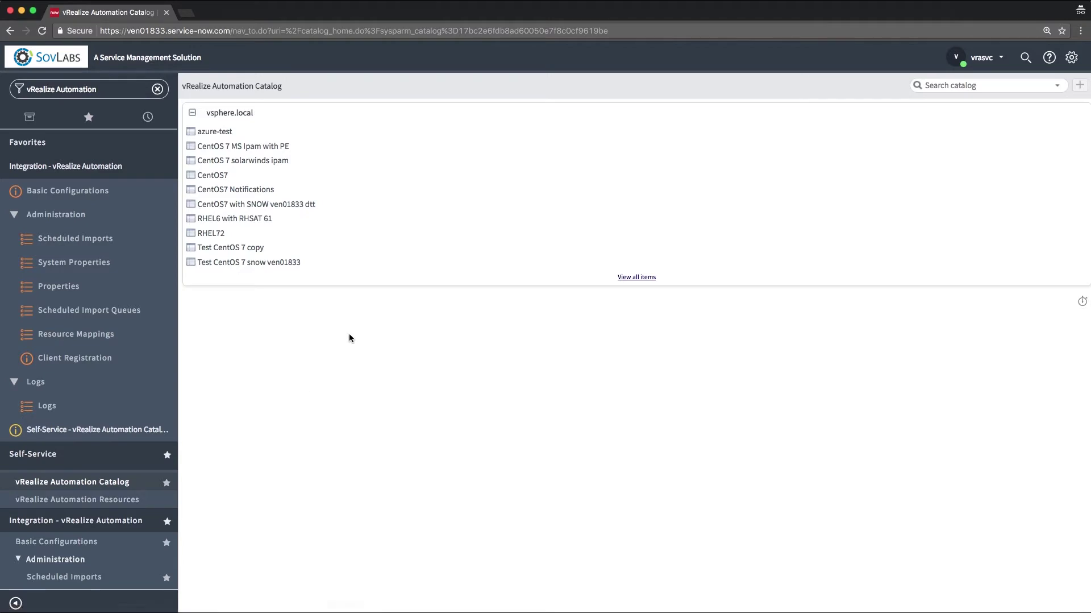
left_click(96, 480)
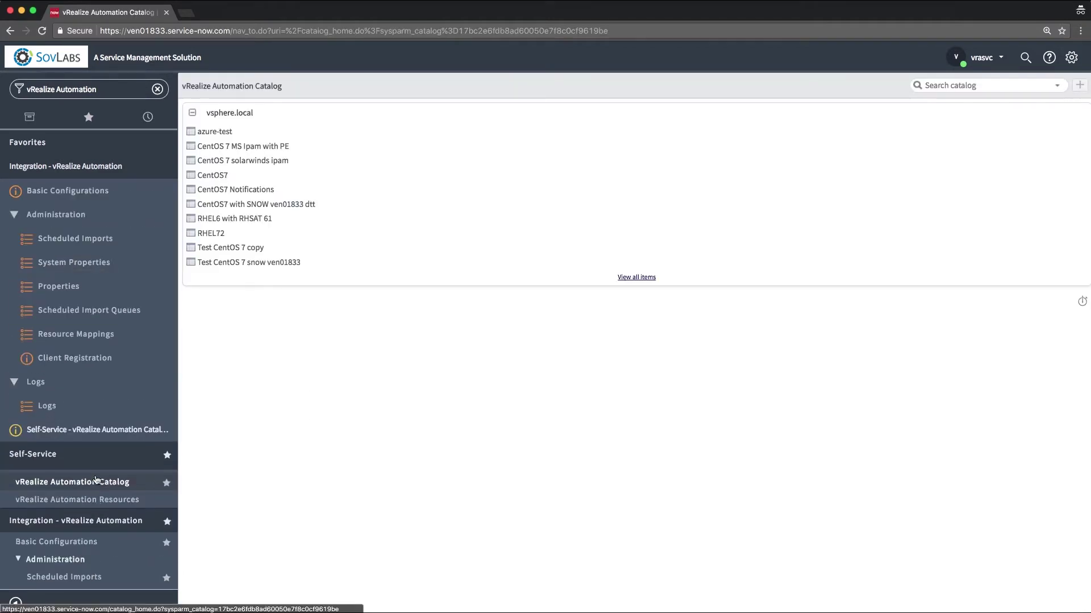
left_click(286, 205)
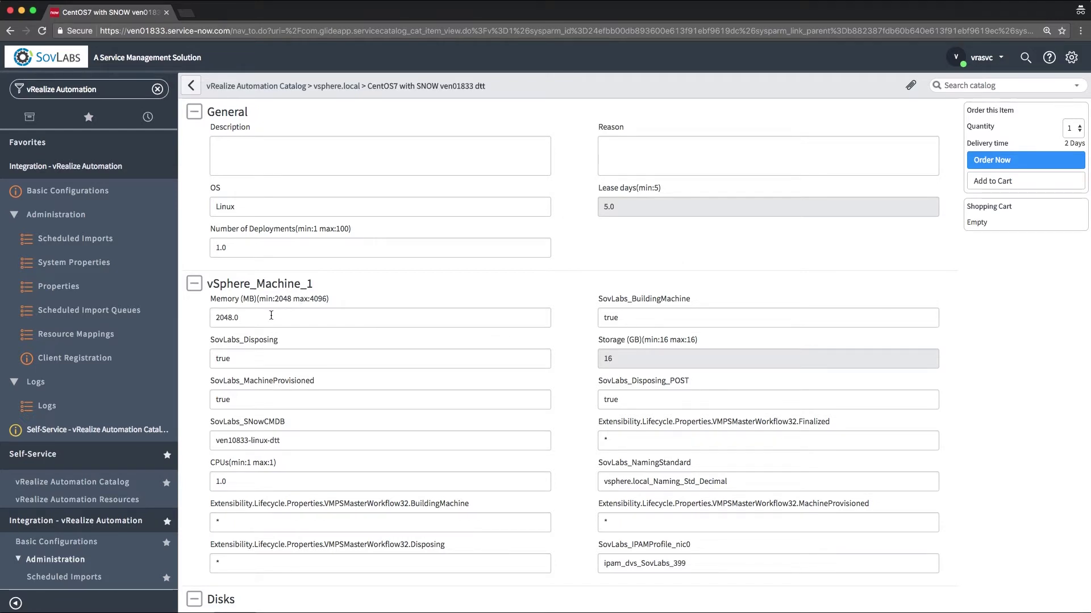
- Check the memory, storage and CPU values of vSphere_Machine_1 and order the catalog item
triple_click(271, 316)
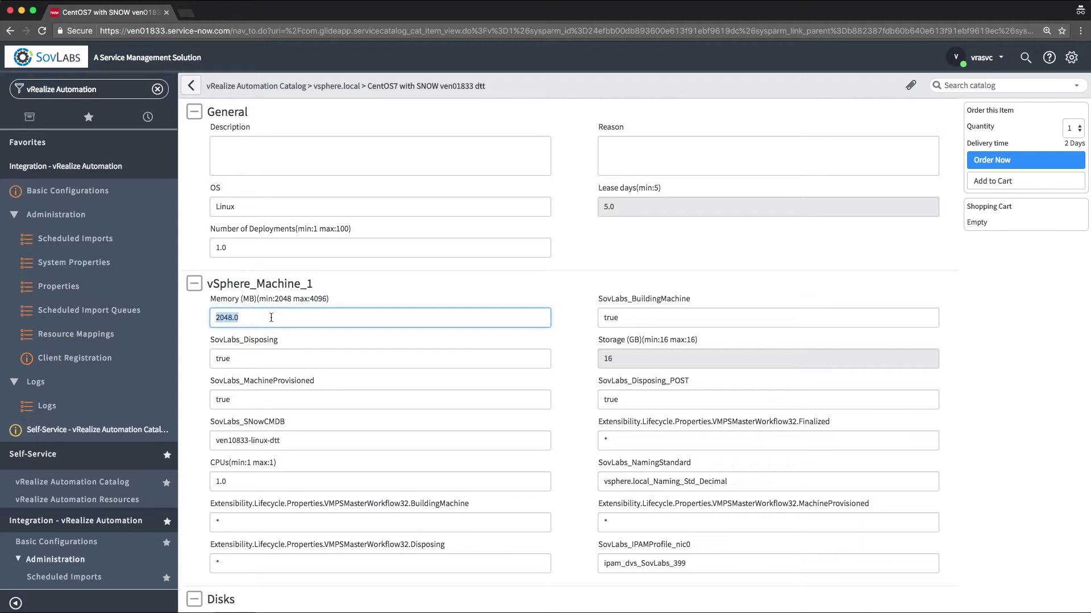
double_click(633, 357)
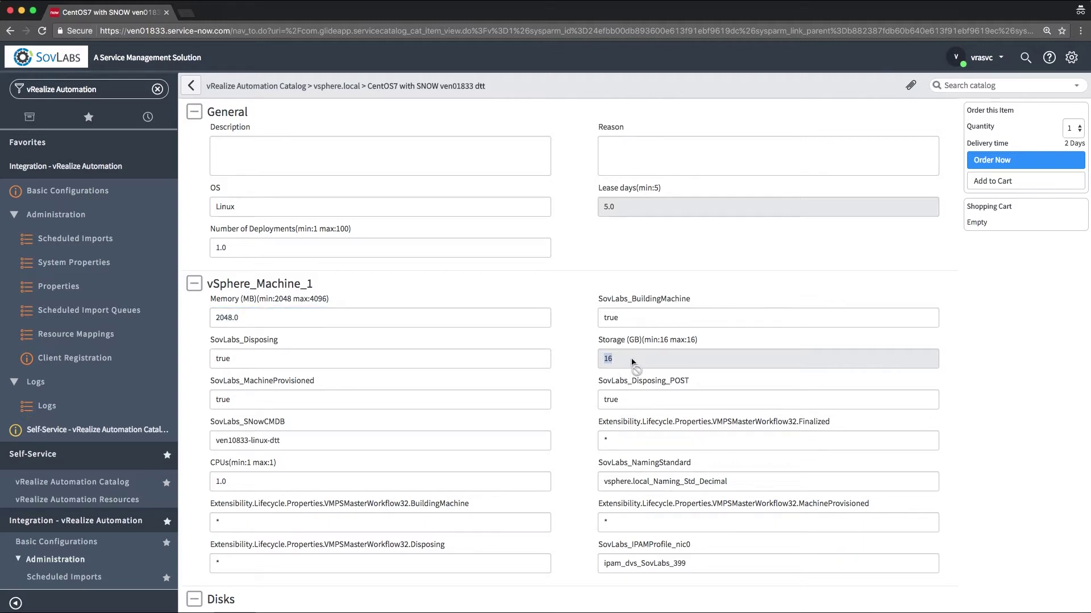
triple_click(235, 481)
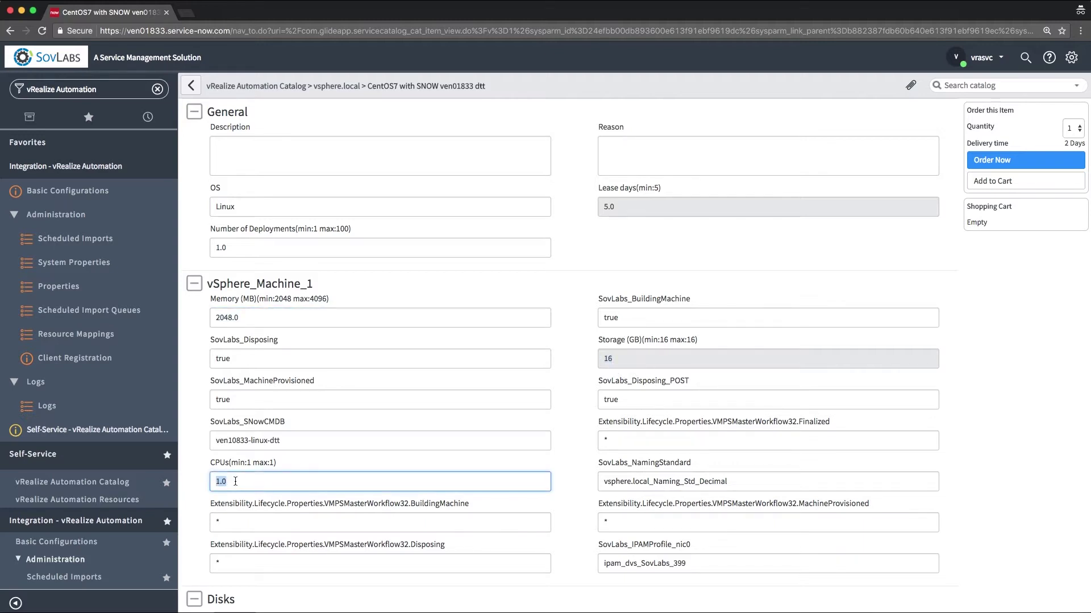
left_click(1001, 162)
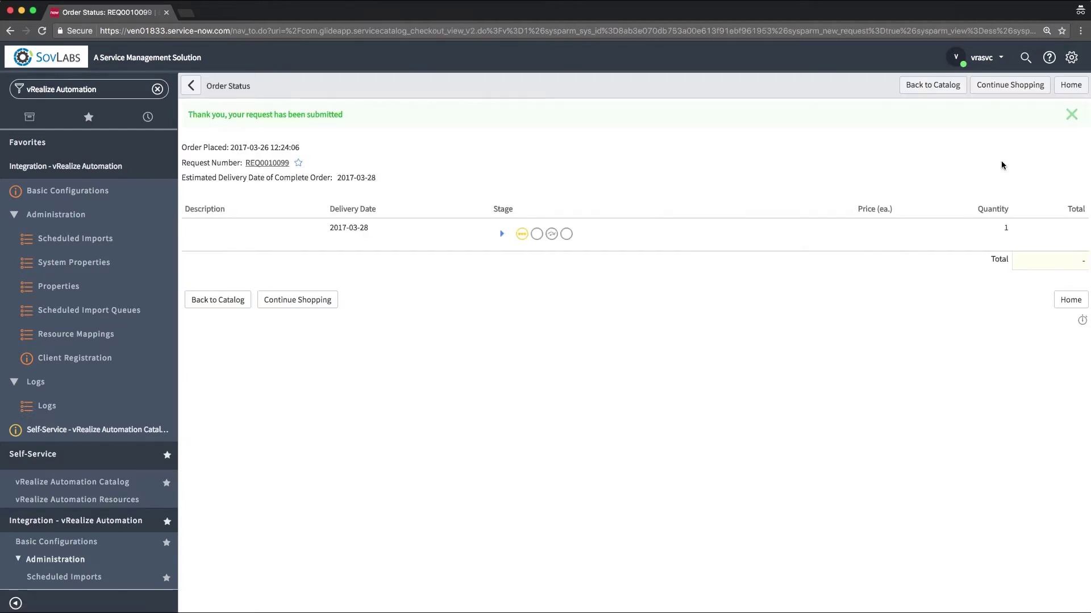
- Open the submitted request's record, set its approval to Approved and save the update
left_click(277, 163)
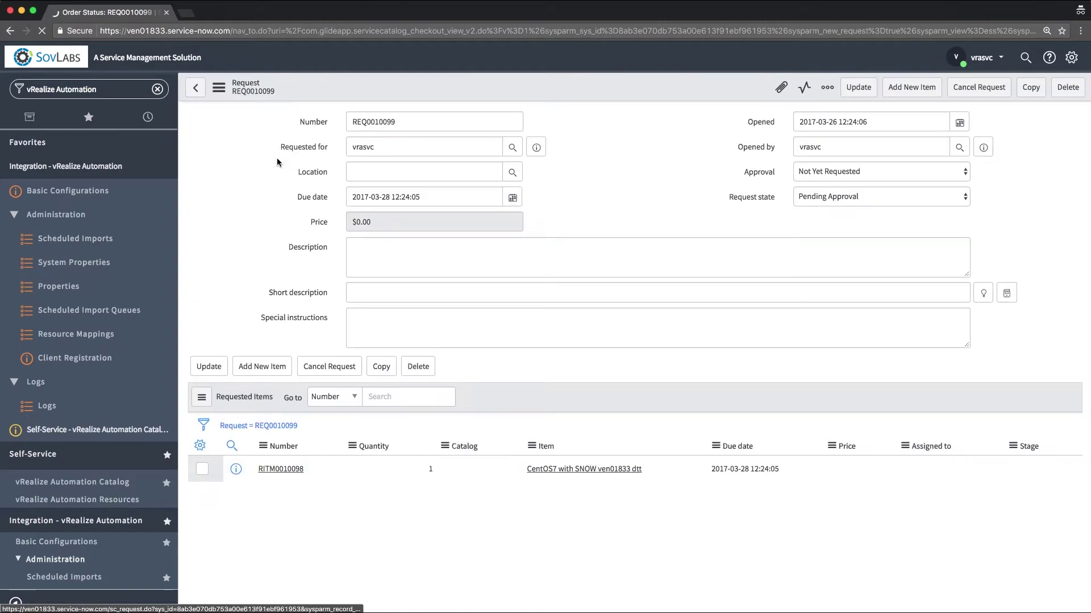
left_click(855, 174)
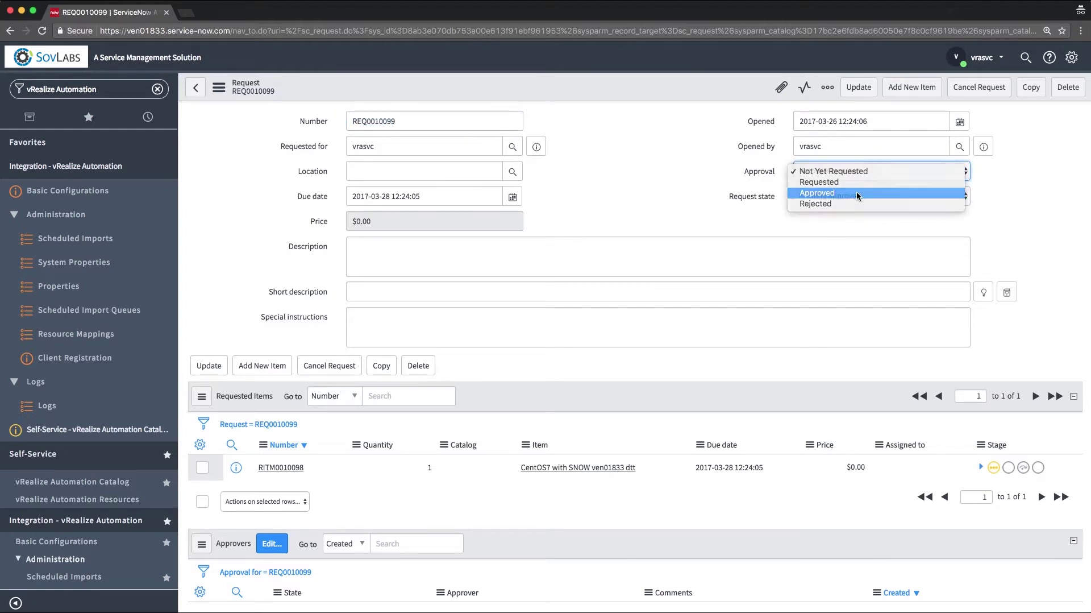
left_click(857, 193)
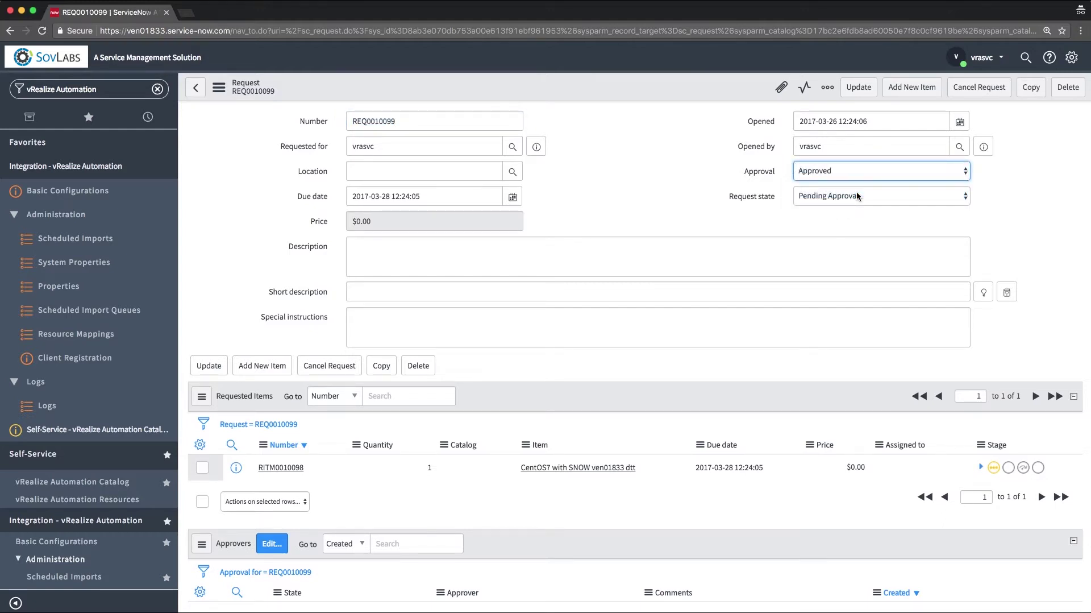
left_click(859, 88)
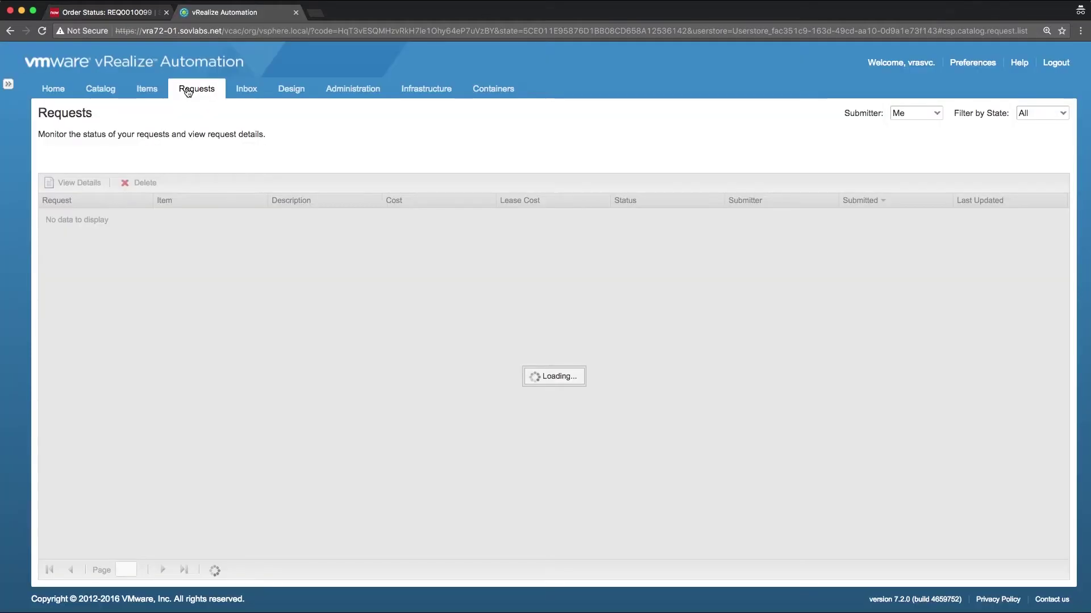
- In ServiceNow, open the Linux server record decpl01 and search the VMware virtual machine instances for decpl01
left_click(1044, 183)
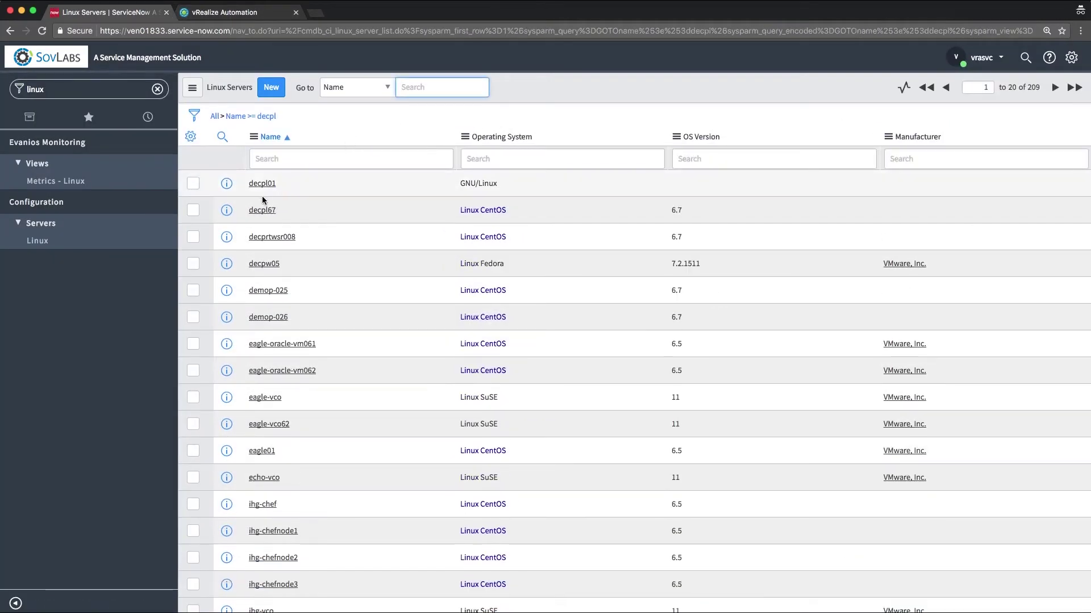
left_click(264, 184)
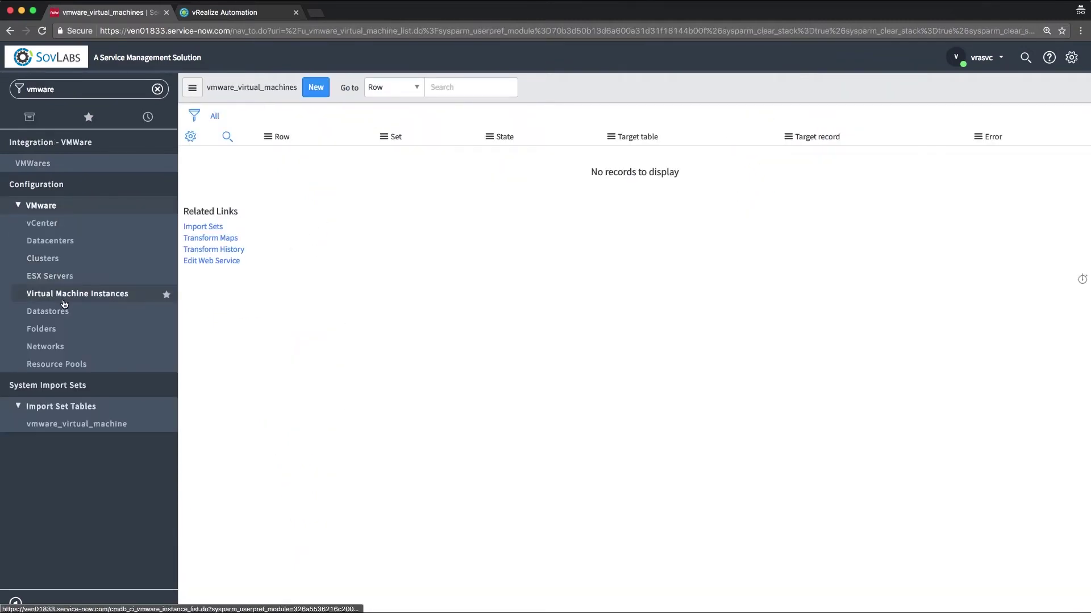
left_click(64, 302)
left_click(510, 87)
type("decpl01")
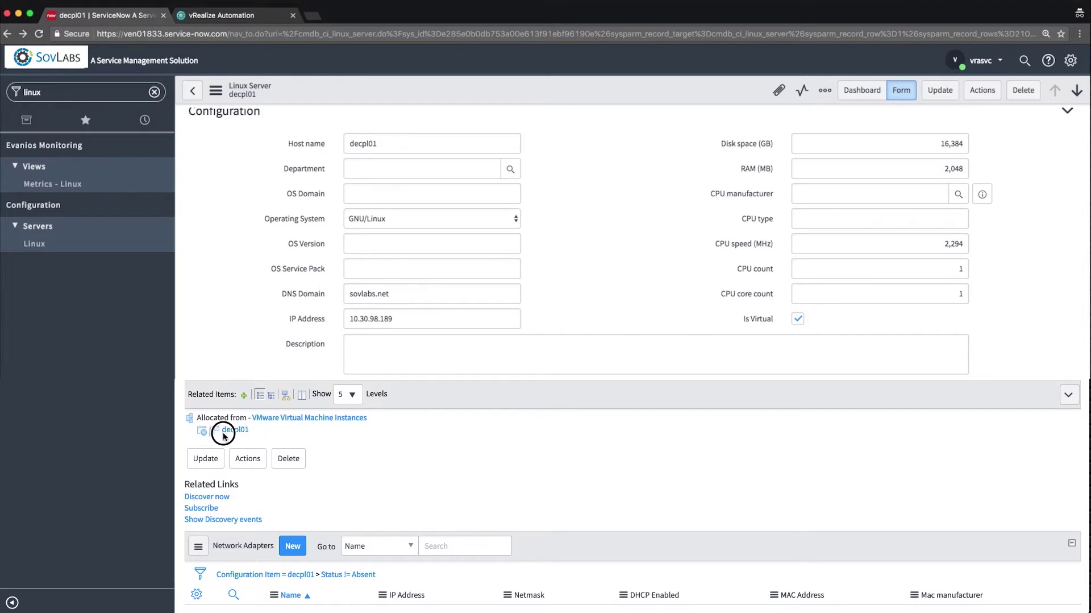
- Review the configuration and related items in the decpl01 Linux server record
scroll(342, 436, "down", 2)
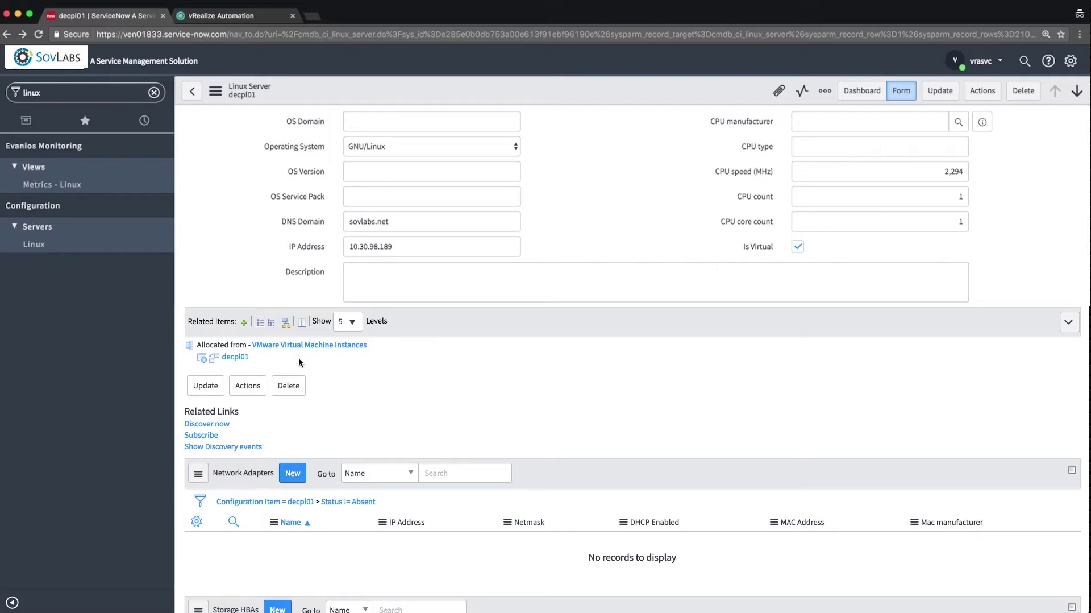
left_click(988, 89)
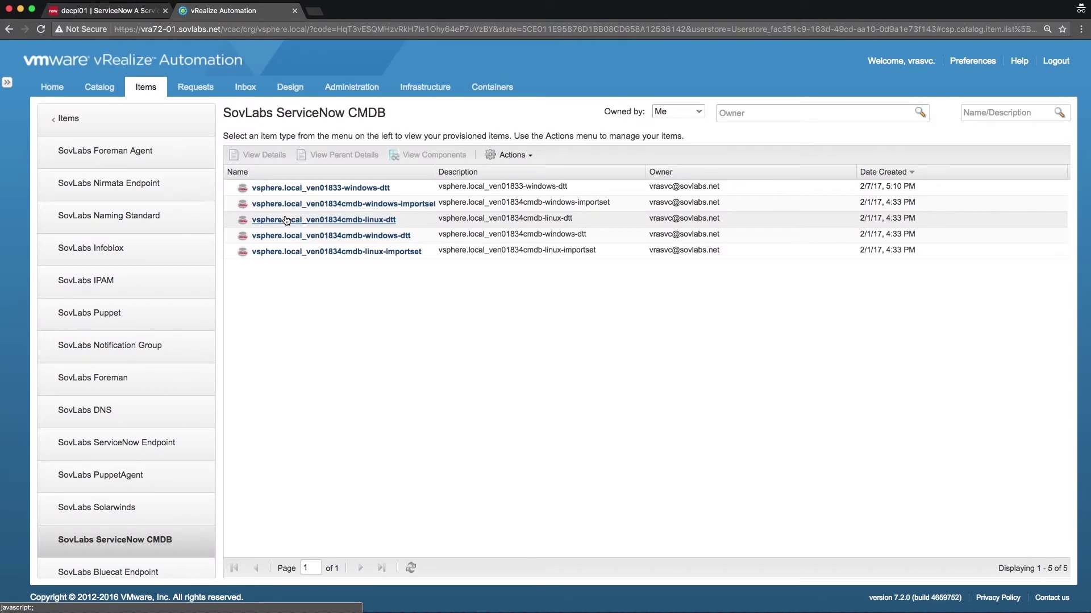
- In vRealize Automation, open vsphere.local_ven01834cmdb-linux-dtt for updating and read through its JSON template's create, update and delete sections
left_click(286, 219)
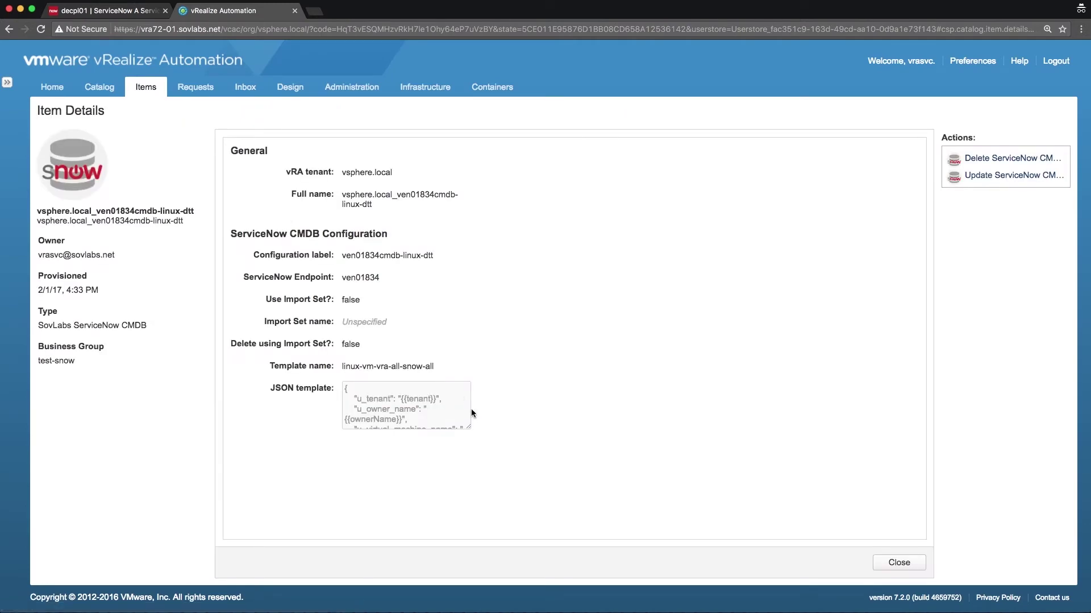
left_click(997, 176)
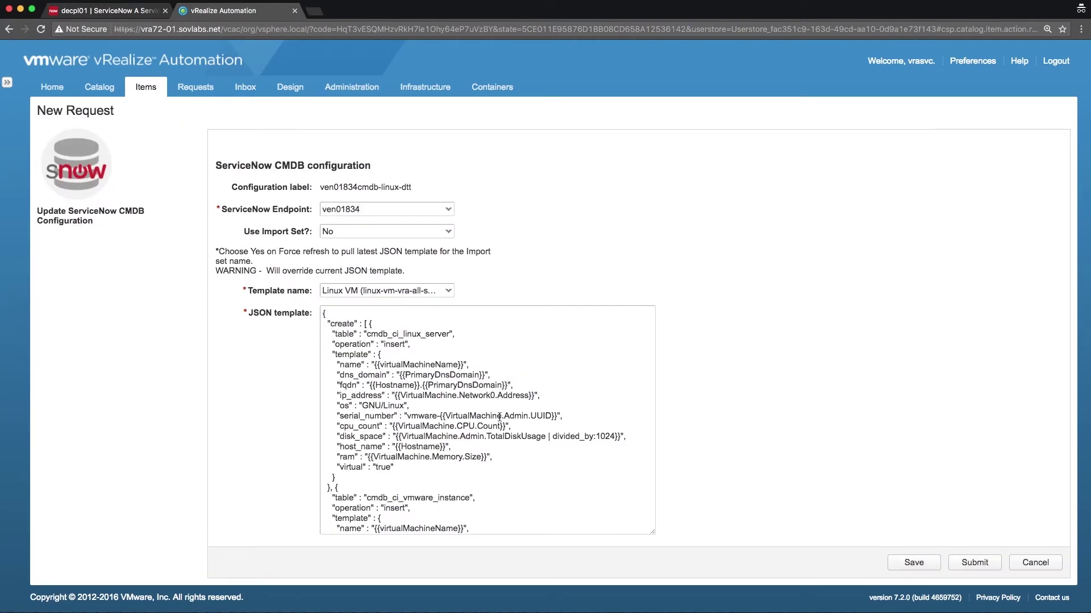
scroll(505, 426, "down", 15)
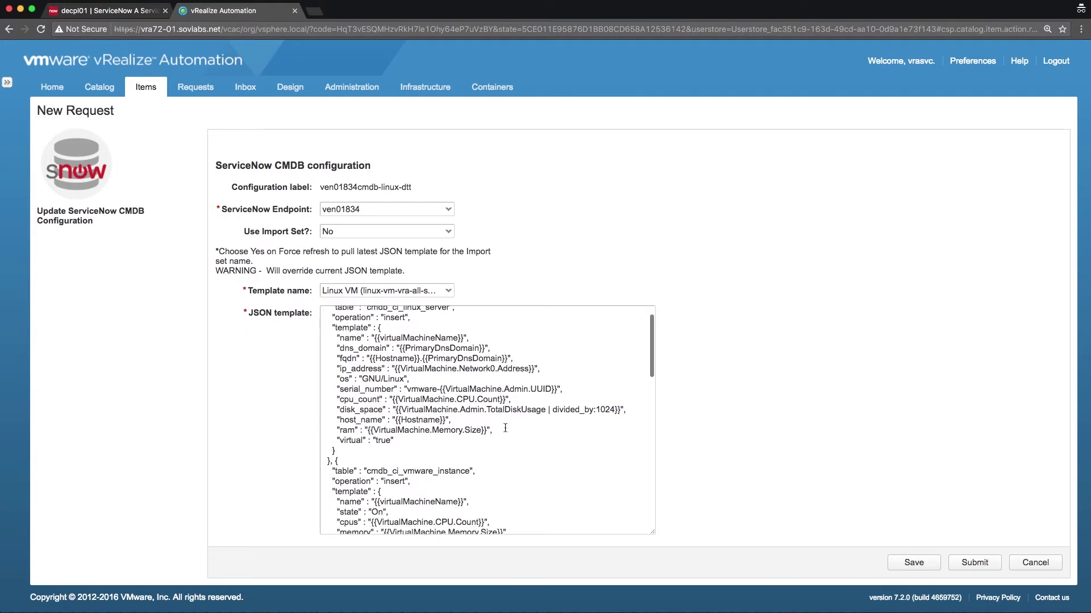
scroll(505, 427, "down", 6)
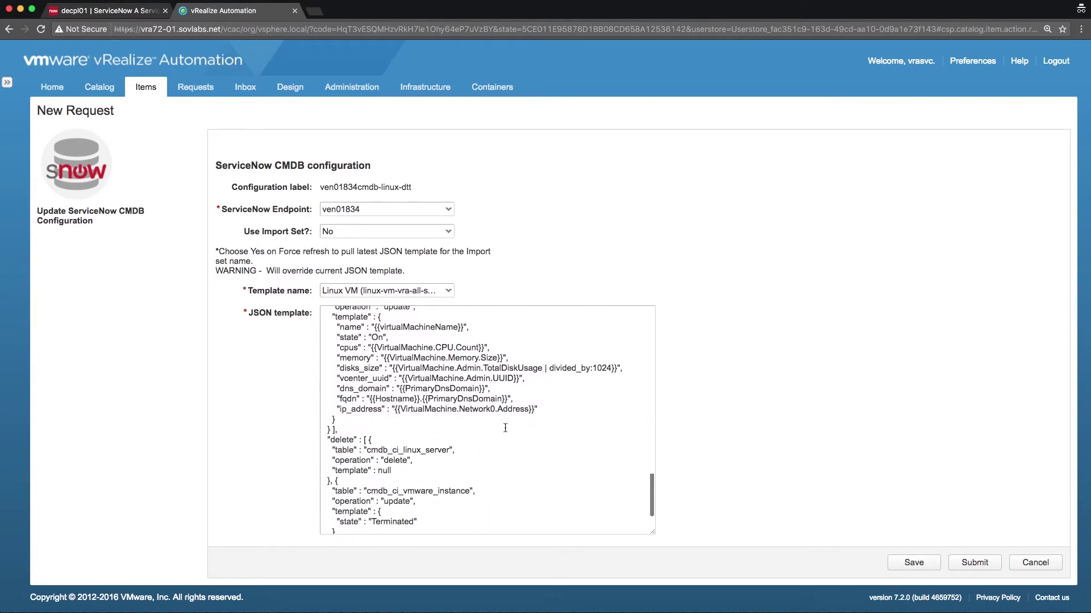
scroll(505, 427, "down", 3)
scroll(505, 427, "up", 20)
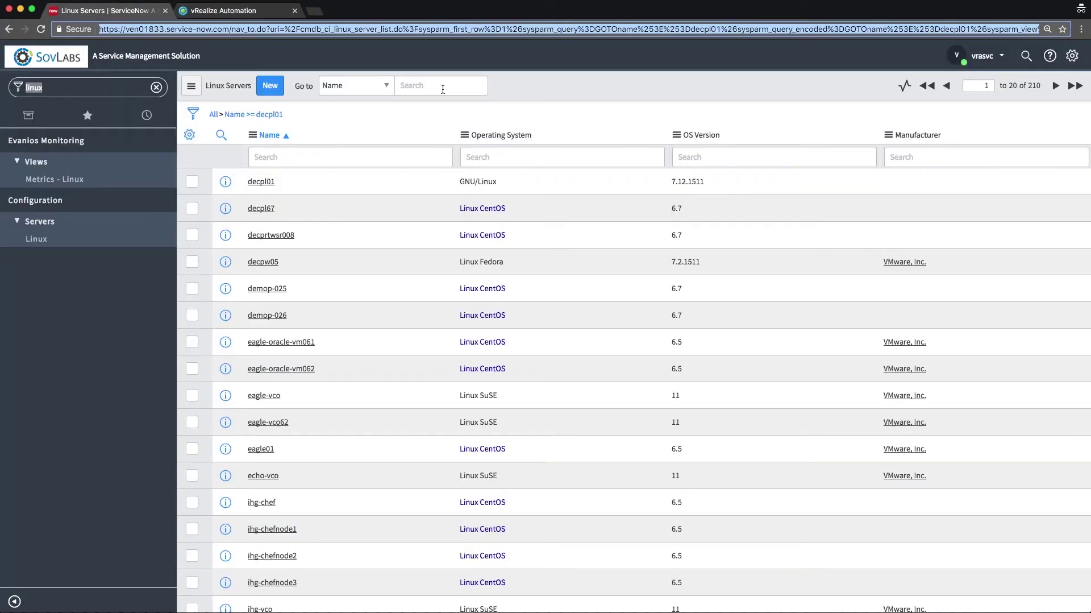
- Reopen the decpl01 Linux server record in ServiceNow and examine its OS version, CPU type, CPU manufacturer and description
left_click(268, 183)
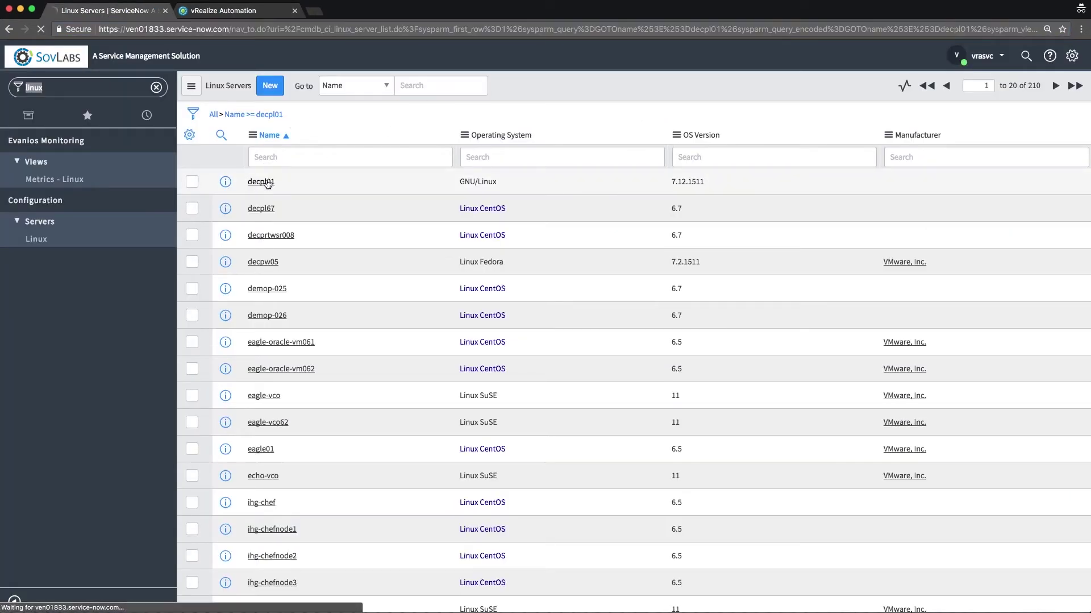
left_click(403, 260)
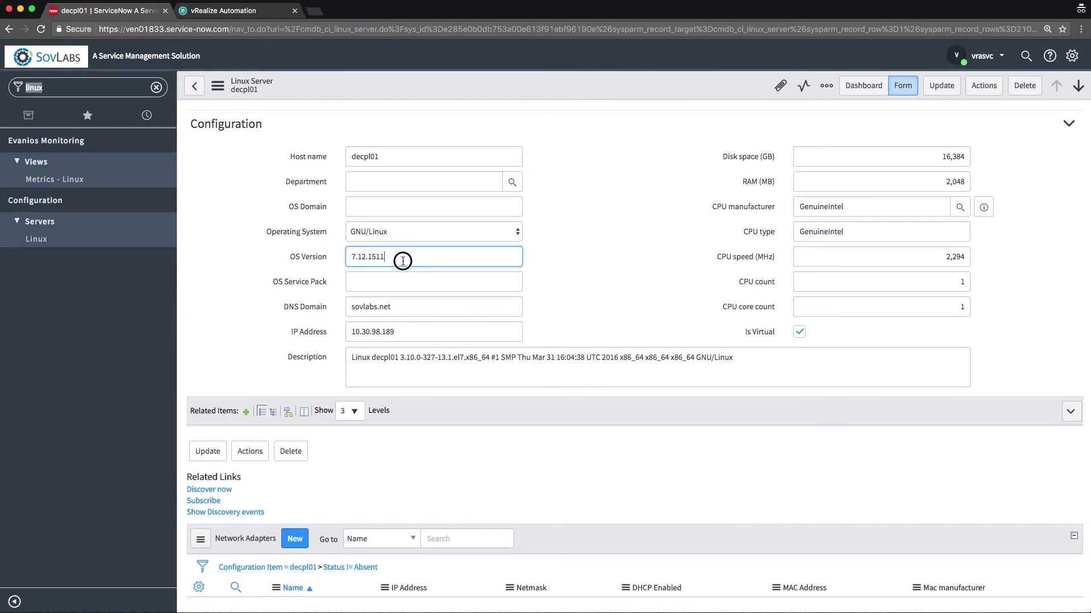
double_click(403, 261)
double_click(870, 232)
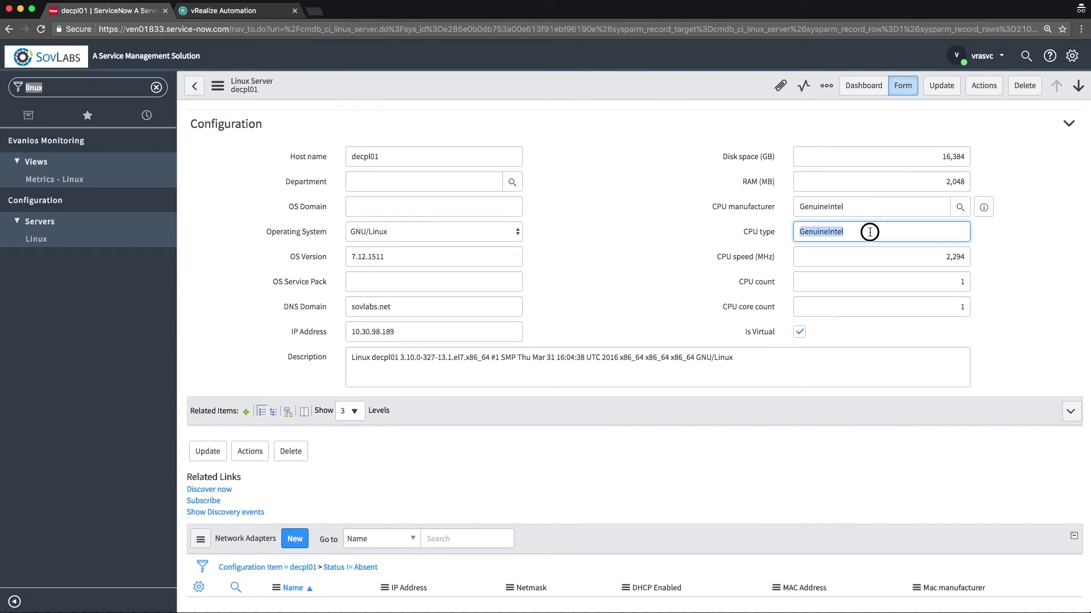
double_click(862, 203)
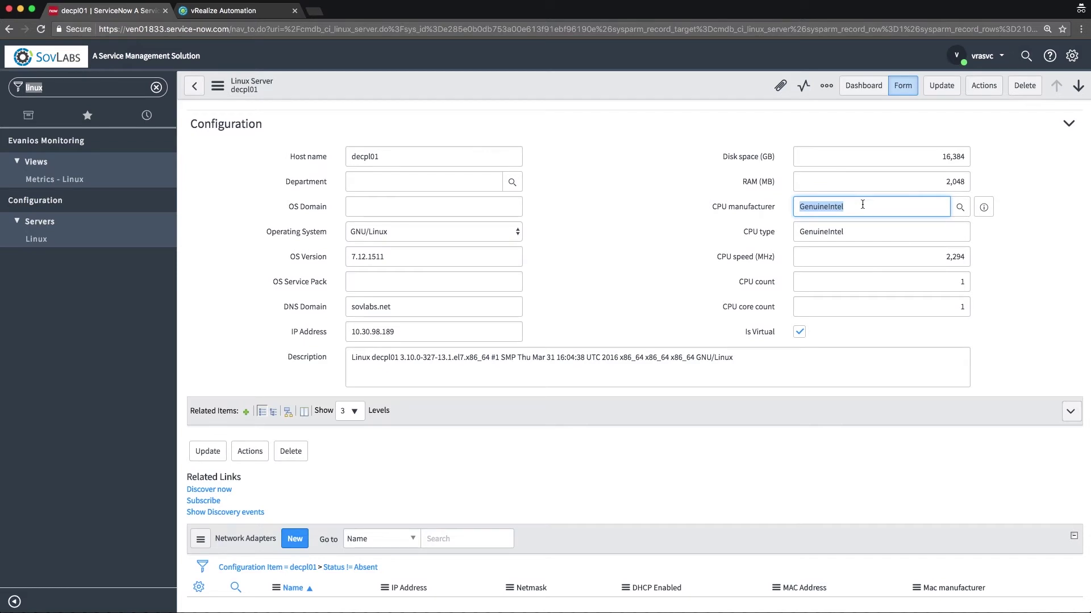
left_click(754, 357)
left_click_drag(754, 357, 448, 345)
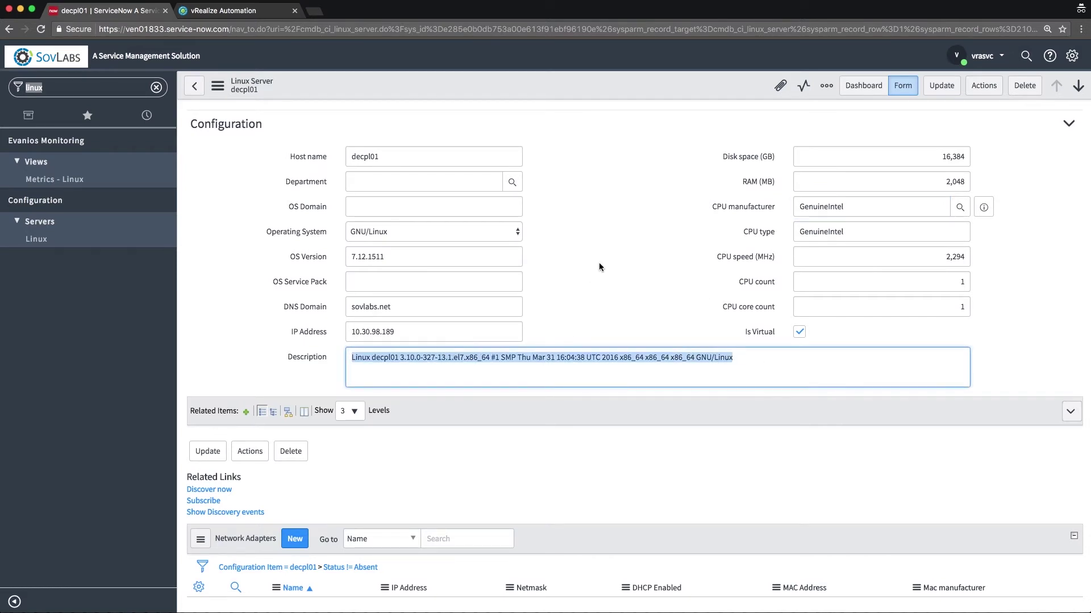